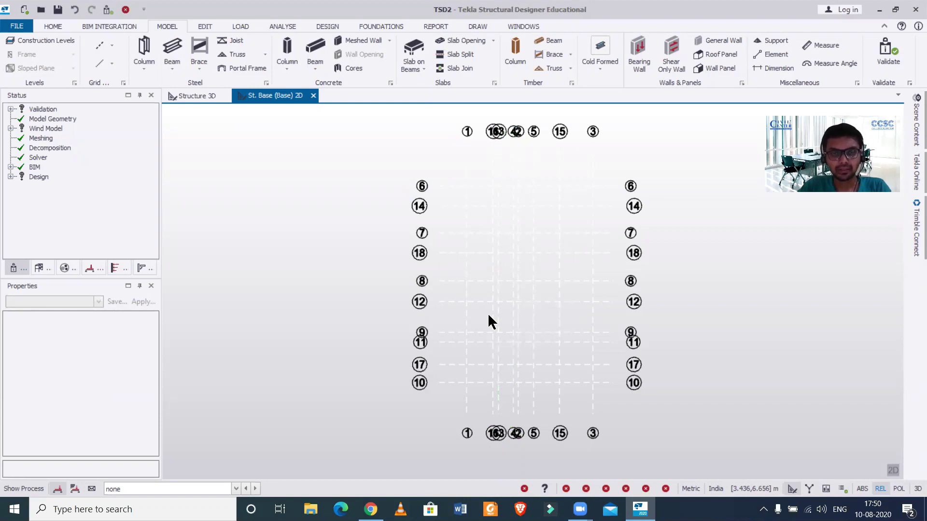
scroll(584, 287, up, 2)
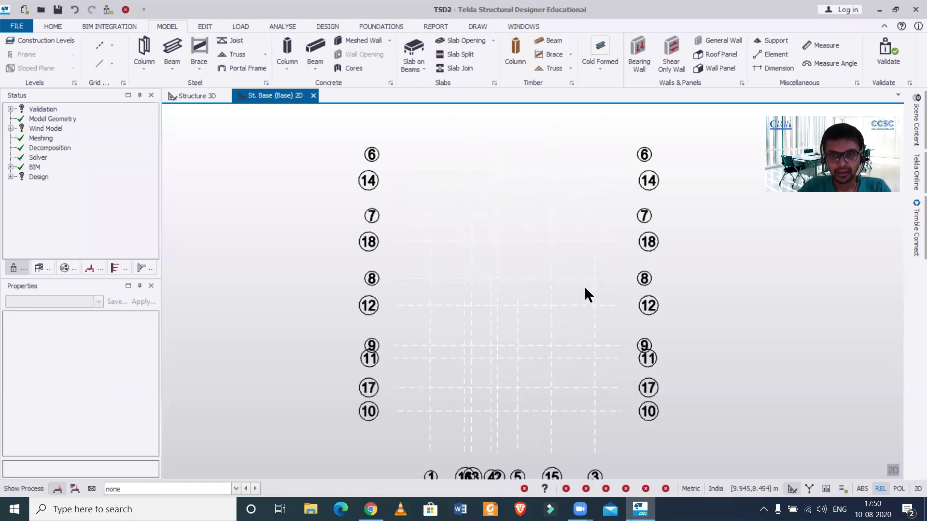
scroll(584, 286, down, 1)
scroll(585, 286, down, 1)
scroll(602, 273, up, 1)
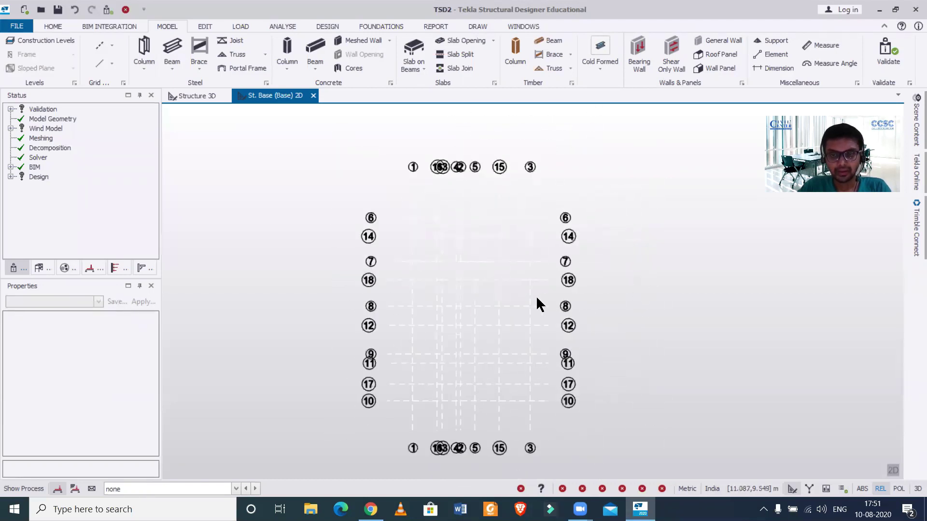
scroll(481, 291, down, 1)
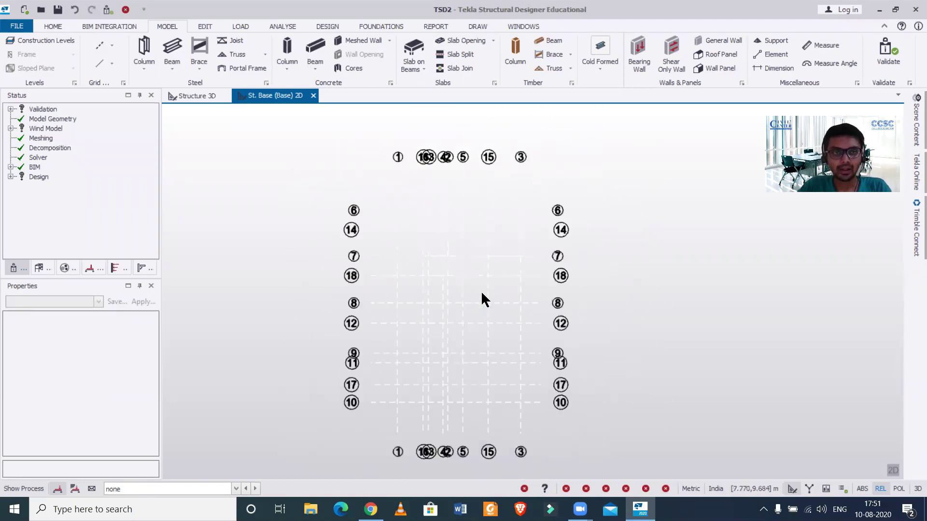
Import 'Centerline for TSD' DXF as a grid, excluding layer 0 so only layer d remains
click(108, 49)
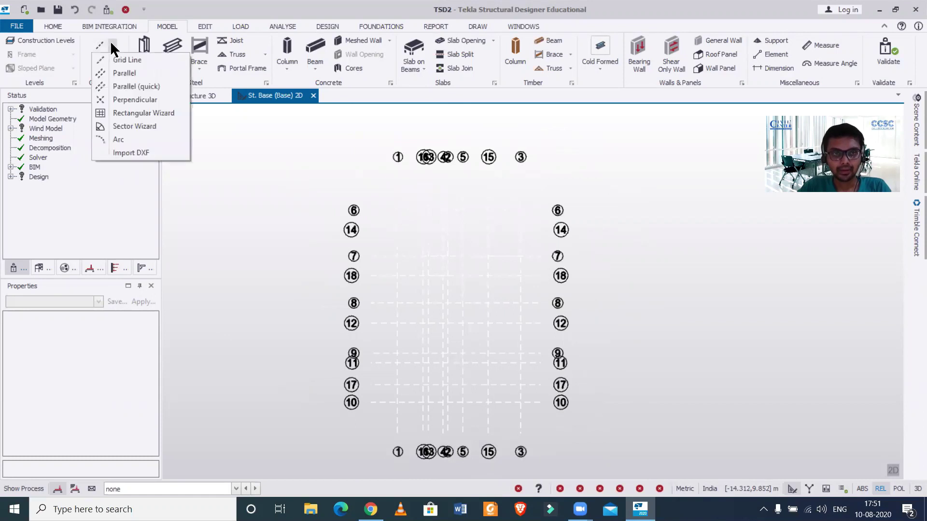
click(144, 153)
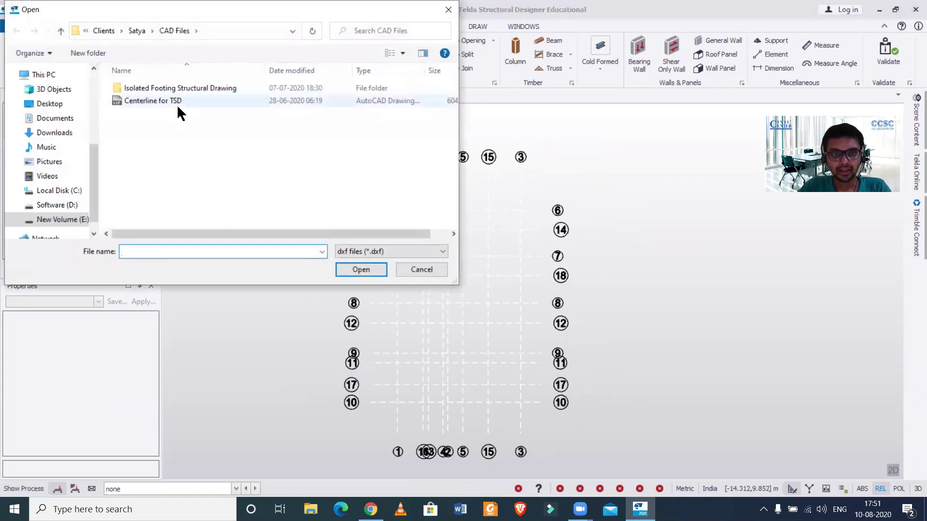
click(177, 101)
click(361, 270)
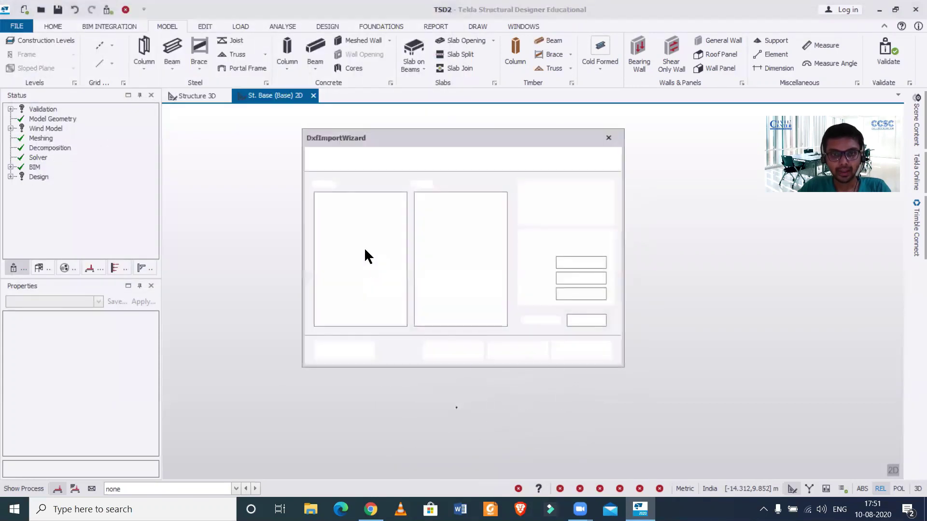
click(321, 206)
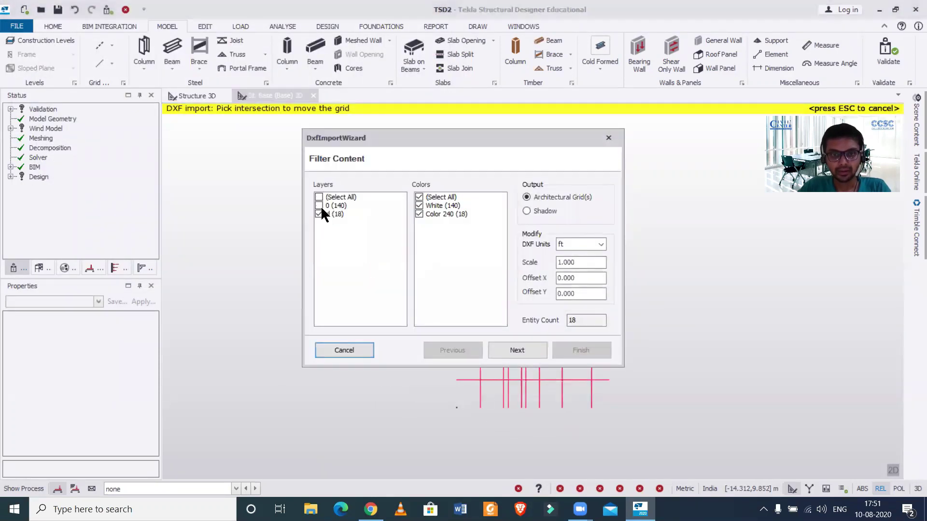
click(610, 138)
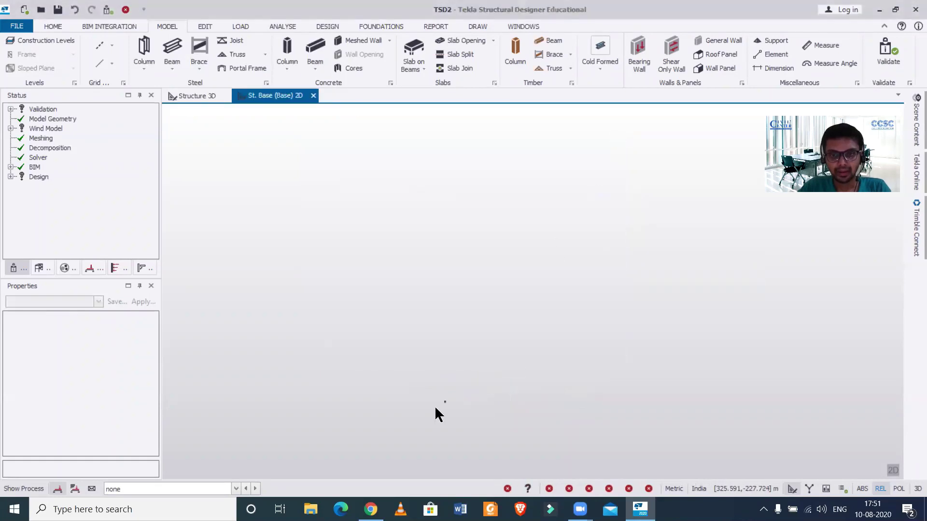
scroll(478, 376, up, 5)
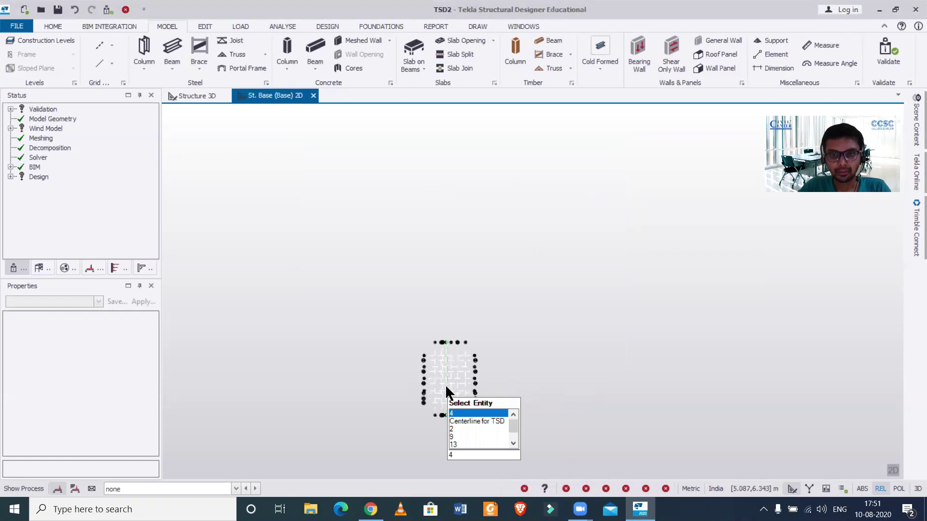
scroll(446, 384, up, 2)
scroll(445, 385, up, 3)
scroll(470, 327, up, 2)
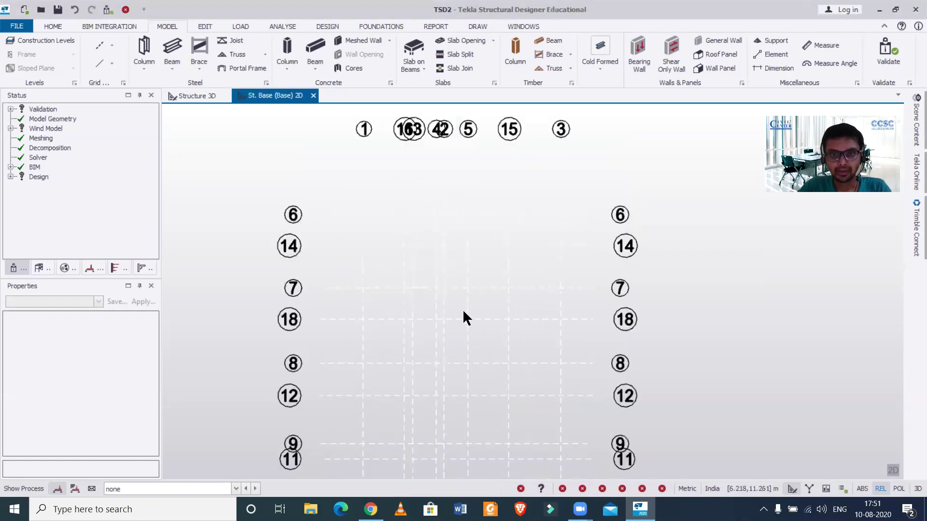
scroll(478, 383, up, 1)
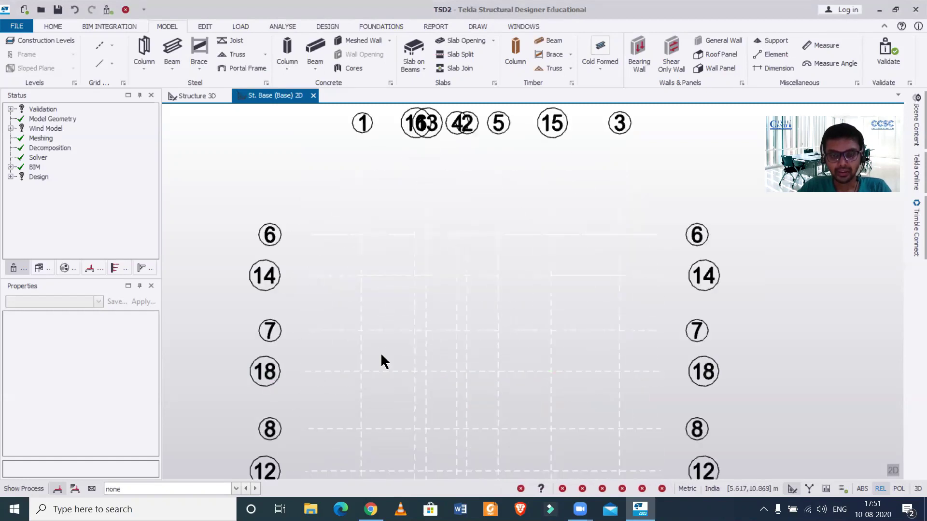
scroll(381, 363, down, 2)
scroll(381, 362, down, 2)
middle_drag(393, 369, 431, 301)
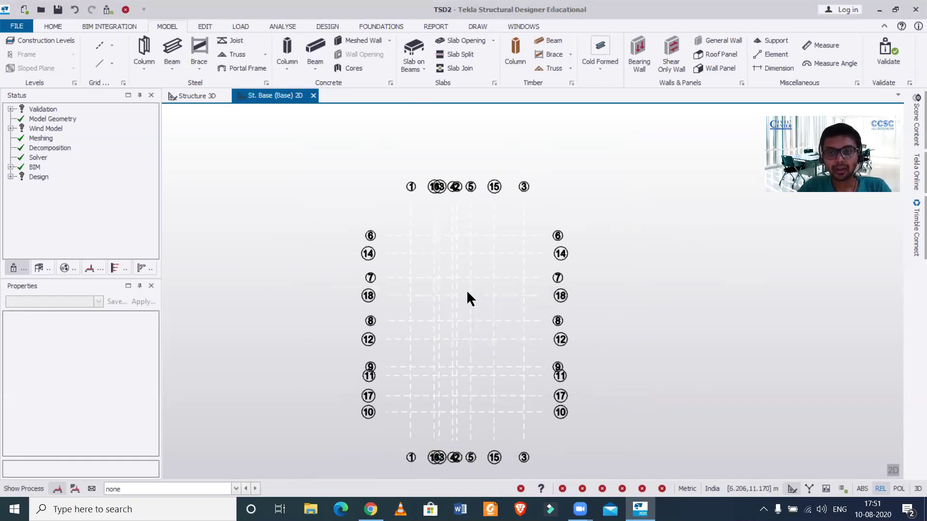
middle_drag(487, 306, 488, 300)
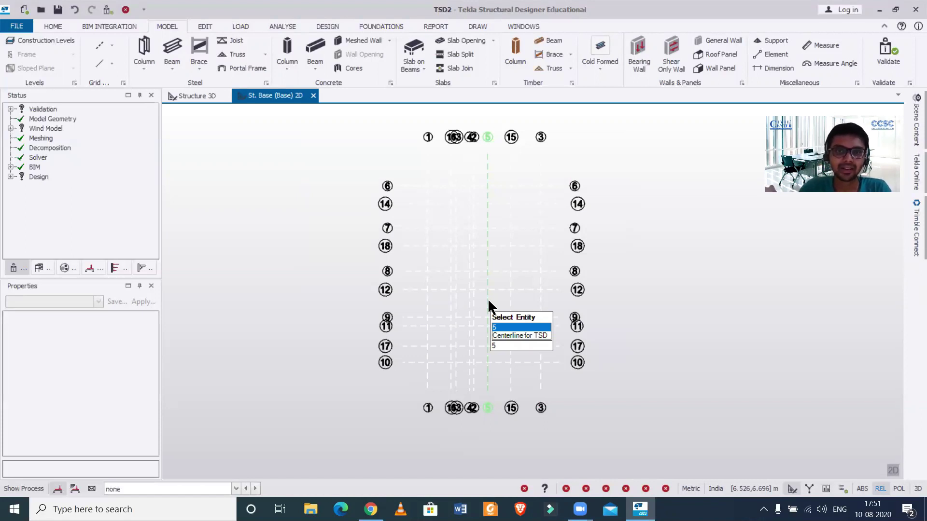
scroll(497, 279, down, 2)
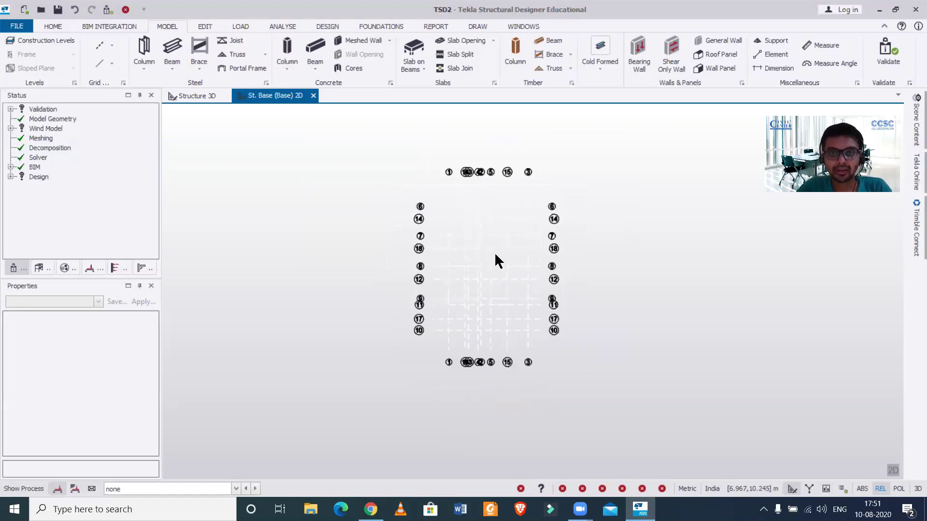
scroll(493, 261, up, 3)
scroll(490, 263, down, 1)
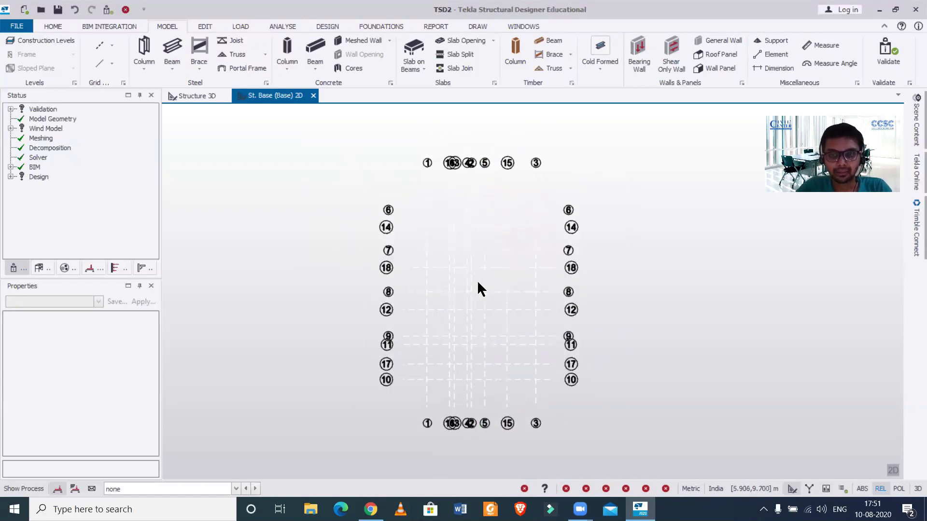
scroll(478, 282, down, 1)
Select all 18 imported grid lines and set the Architectural Grid colour to Black
drag(368, 156, 471, 215)
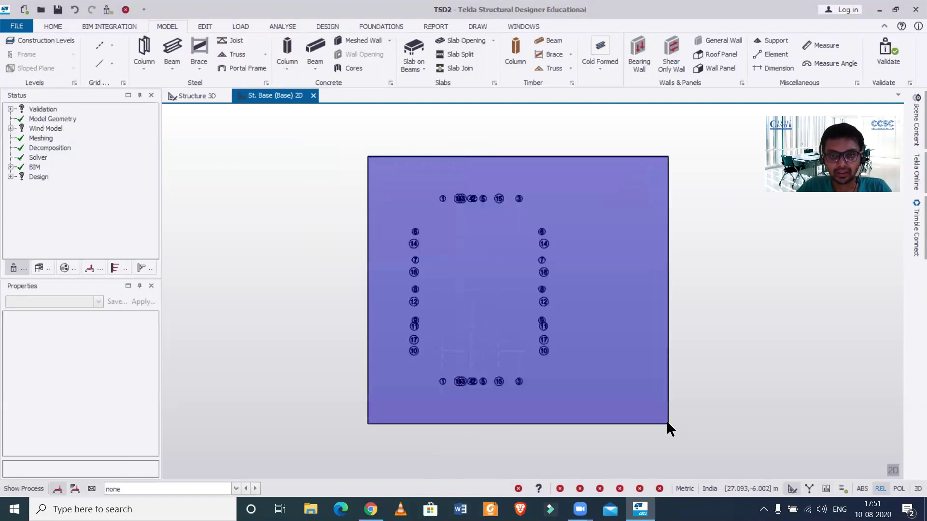
drag(643, 395, 667, 420)
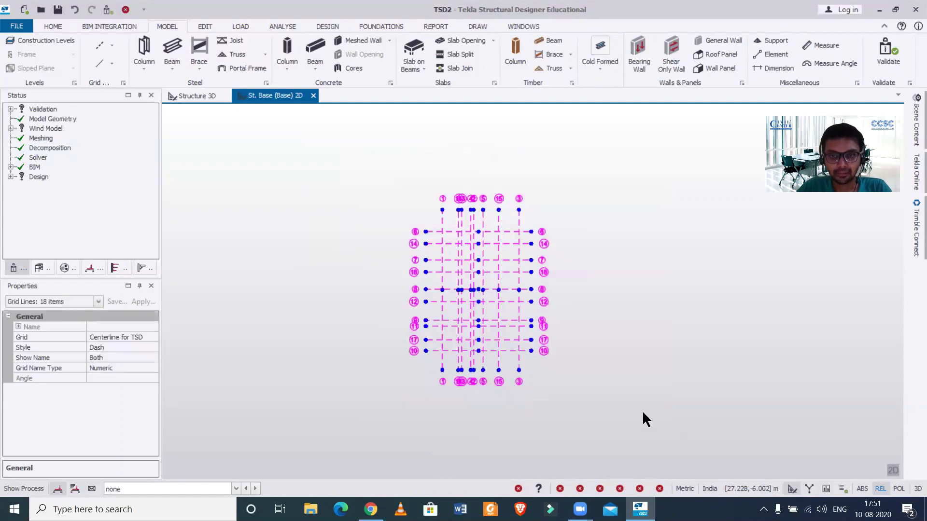
click(134, 327)
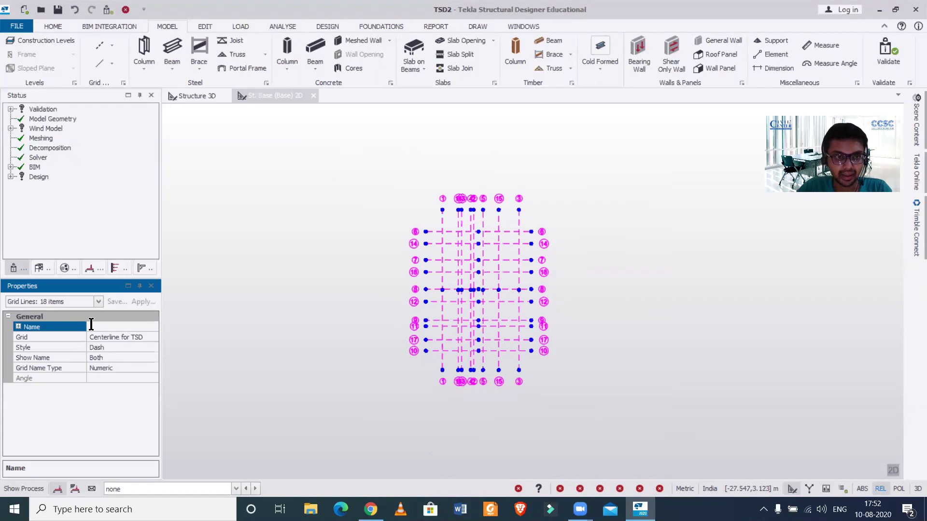
click(98, 303)
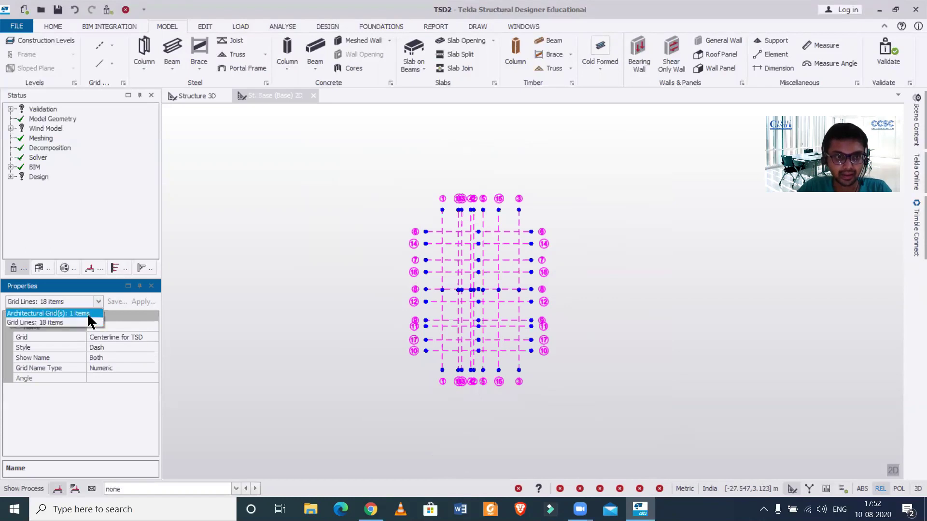
click(87, 314)
click(115, 327)
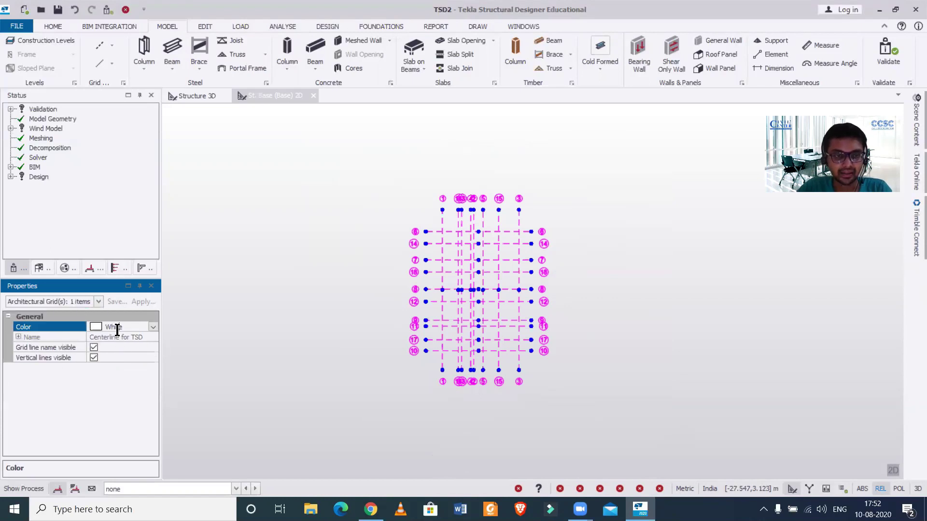
click(152, 328)
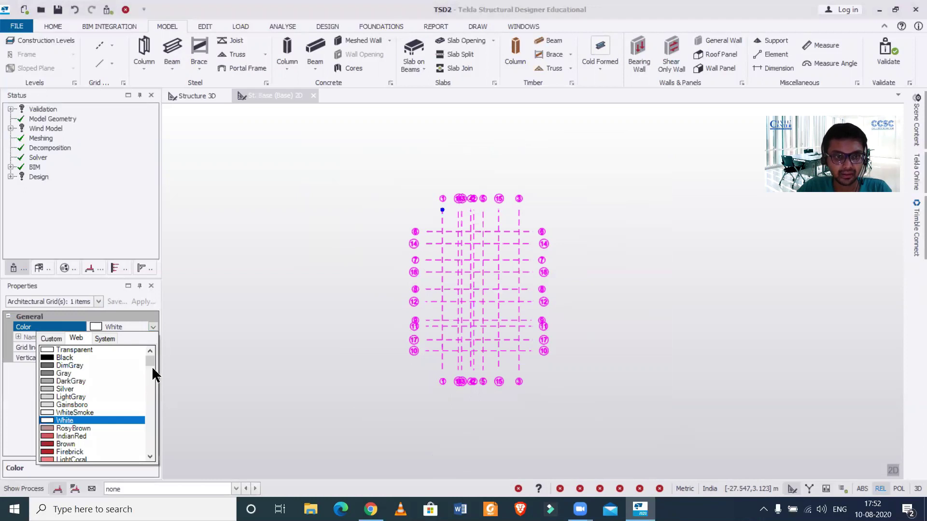
scroll(152, 354, down, 3)
scroll(152, 363, up, 3)
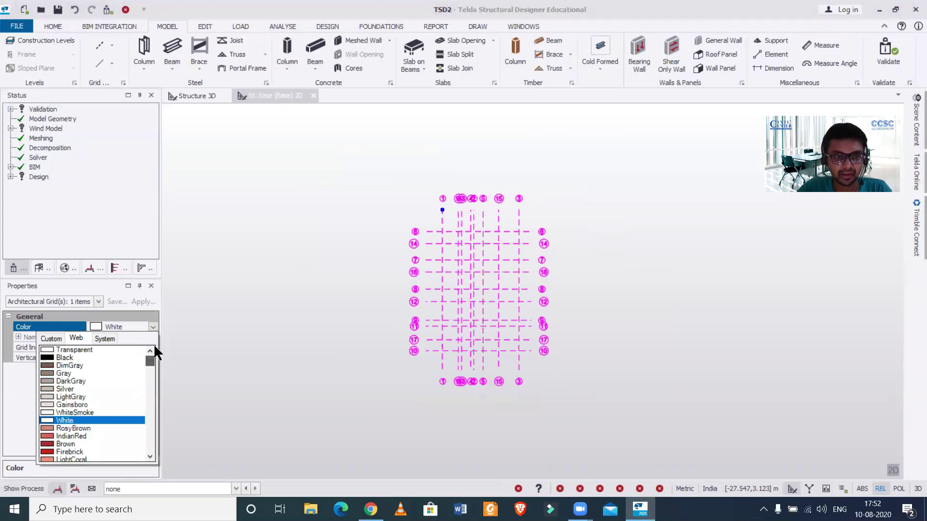
click(107, 354)
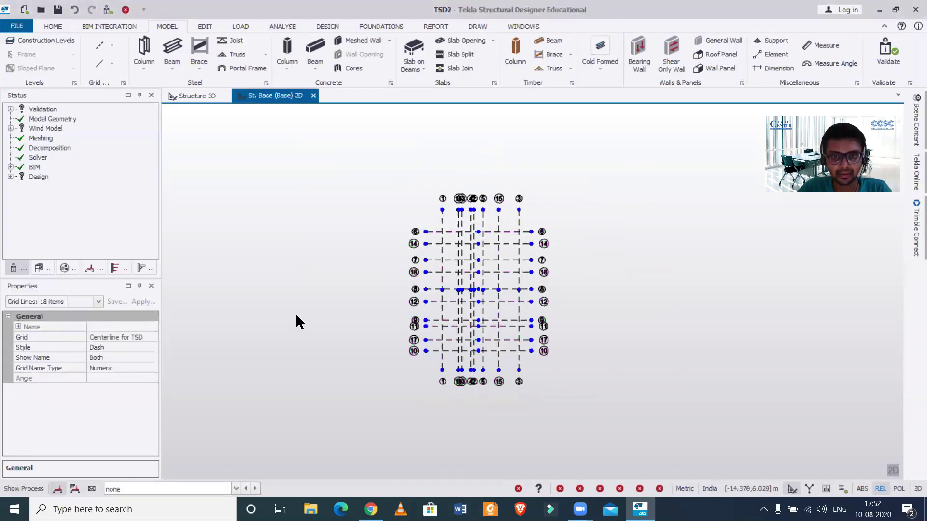
scroll(501, 272, up, 2)
scroll(501, 272, up, 2)
scroll(501, 271, down, 2)
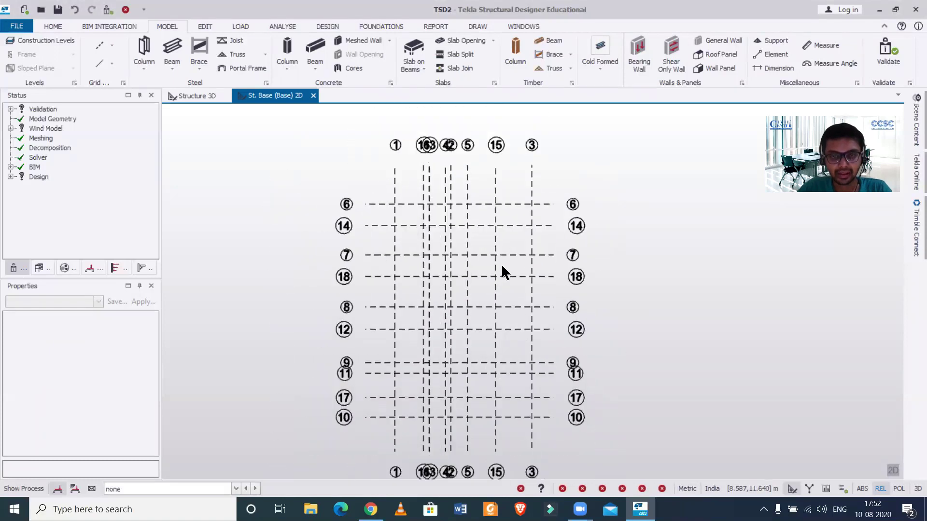
scroll(501, 272, down, 2)
scroll(501, 271, up, 2)
scroll(502, 267, up, 1)
scroll(502, 267, up, 1)
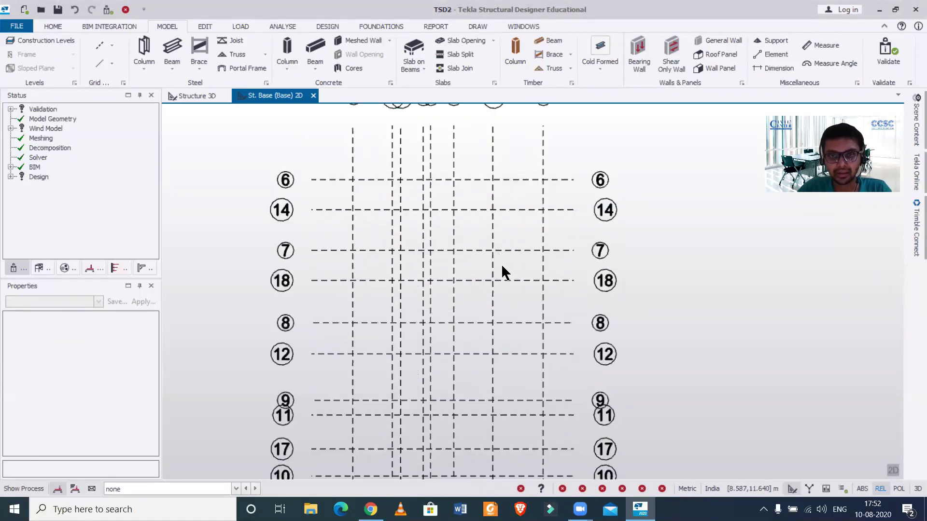
scroll(502, 267, down, 2)
scroll(502, 267, down, 1)
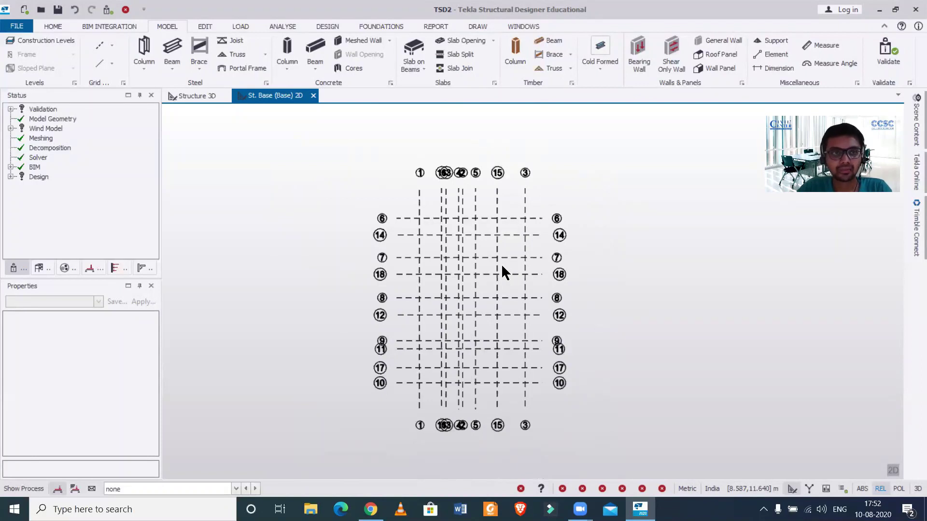
Open 'All Safe With Isolated Footing - Copy.tsmd' from Recent Documents
click(17, 26)
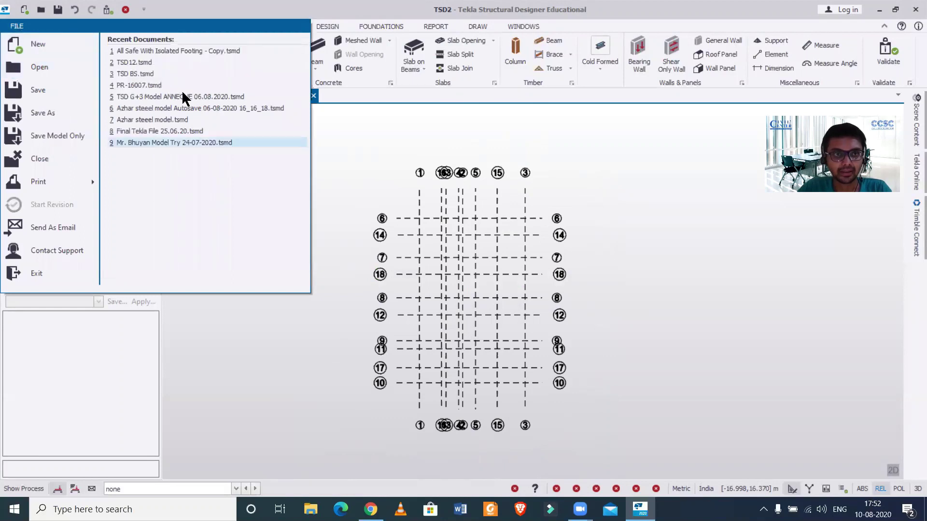
click(174, 143)
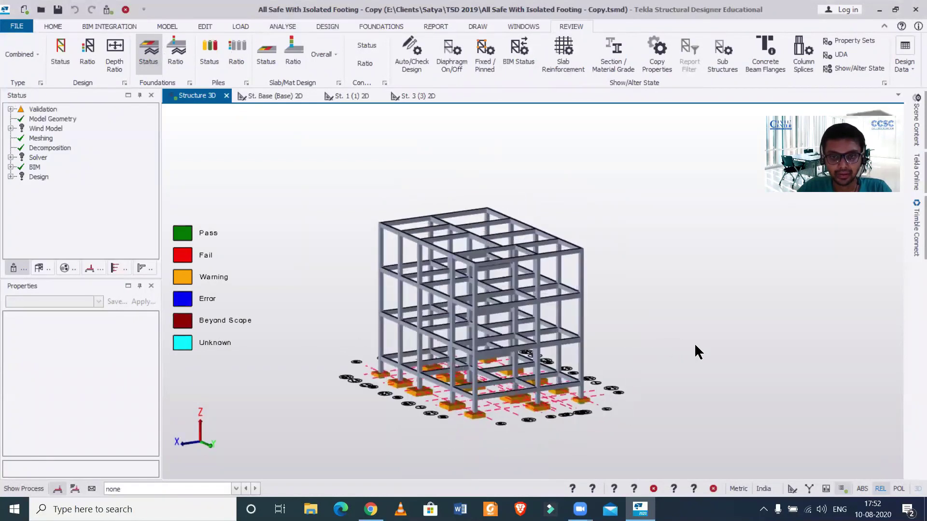
Show the '3 Dead' load case and orbit the 3D building to a frontal view
click(236, 489)
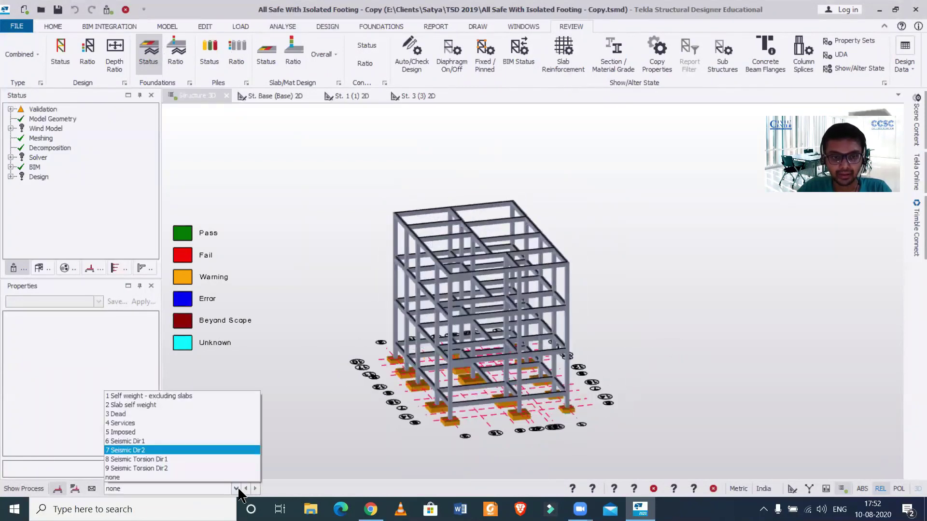
key(Up)
key(Up)
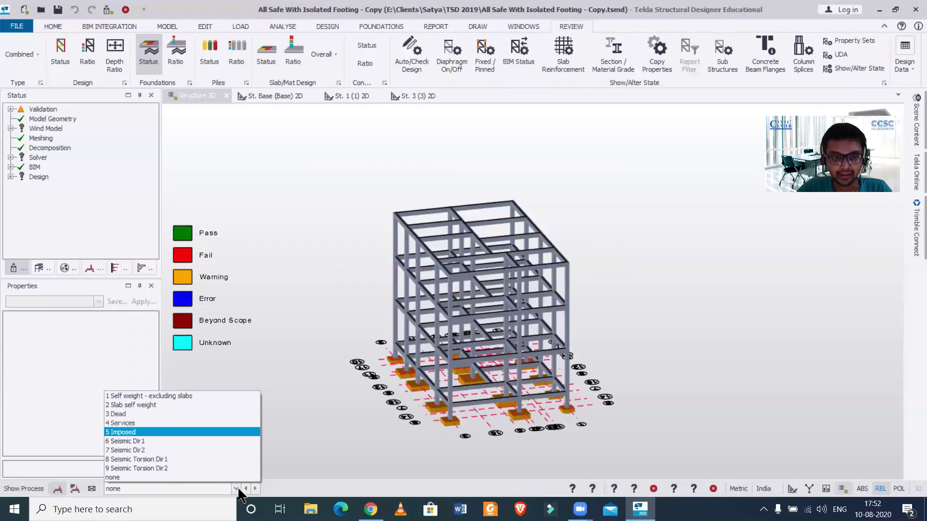
key(Up)
key(Up)
key(Return)
shift+middle_drag(325, 406, 447, 391)
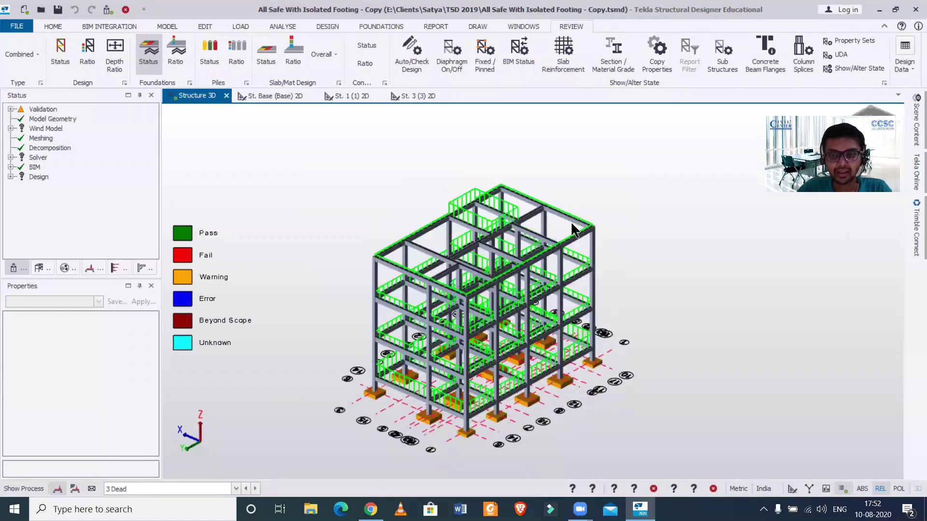
scroll(573, 228, up, 2)
scroll(573, 228, up, 2)
scroll(668, 224, up, 2)
scroll(669, 225, down, 2)
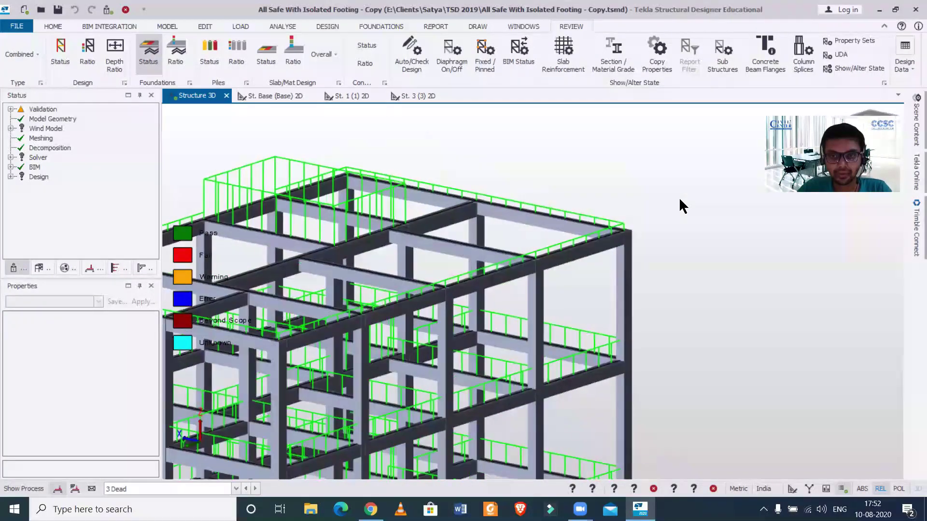
scroll(631, 238, up, 1)
scroll(631, 239, down, 2)
scroll(629, 237, down, 3)
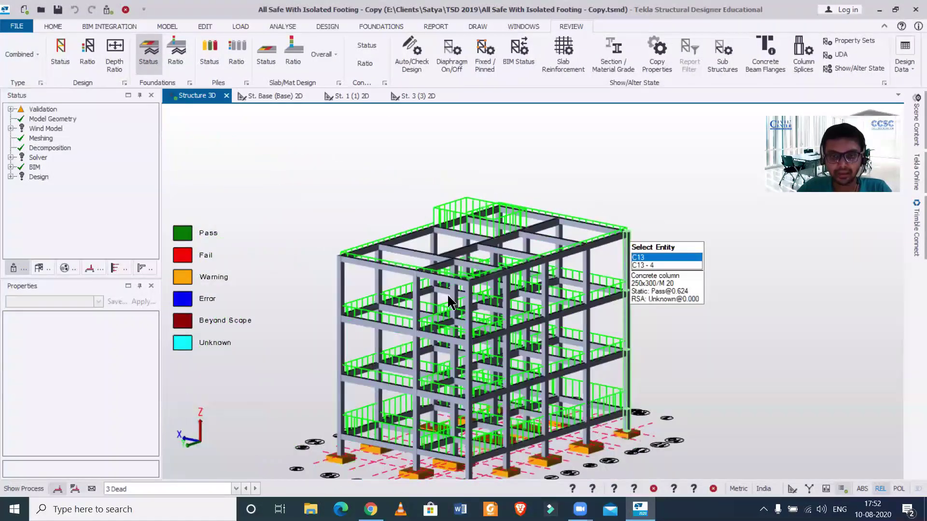
mouse_move(321, 316)
shift+middle_down()
mouse_move(644, 300)
mouse_move(632, 319)
shift+middle_up()
scroll(647, 264, up, 2)
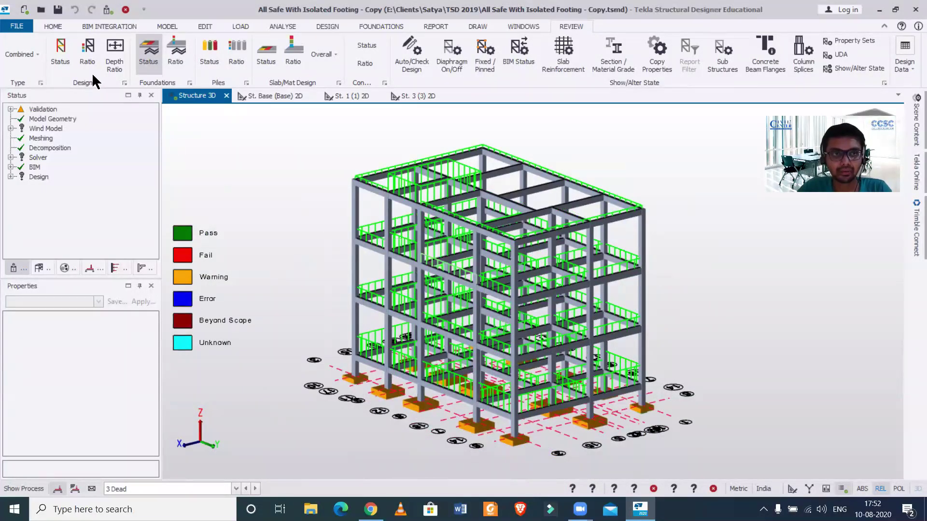
Open Settings at the Scene > Colors table and widen the colour list
click(60, 25)
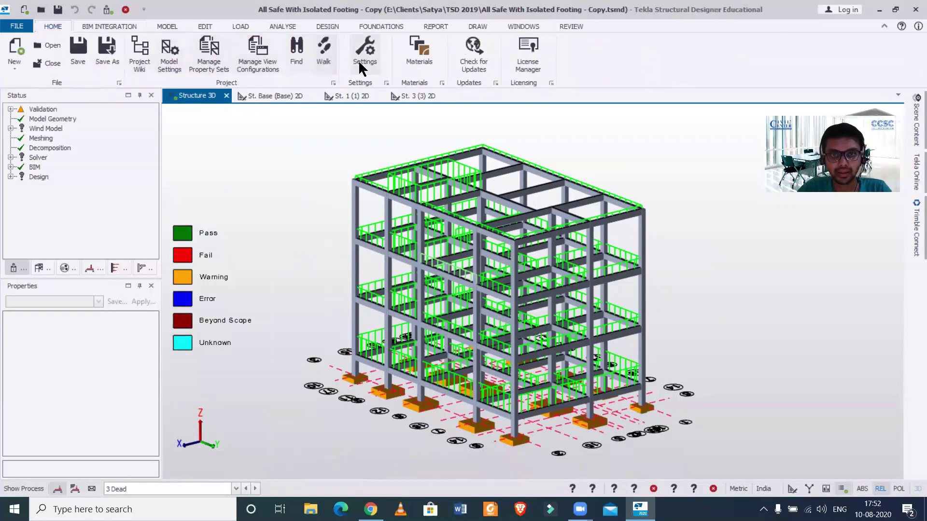
click(374, 58)
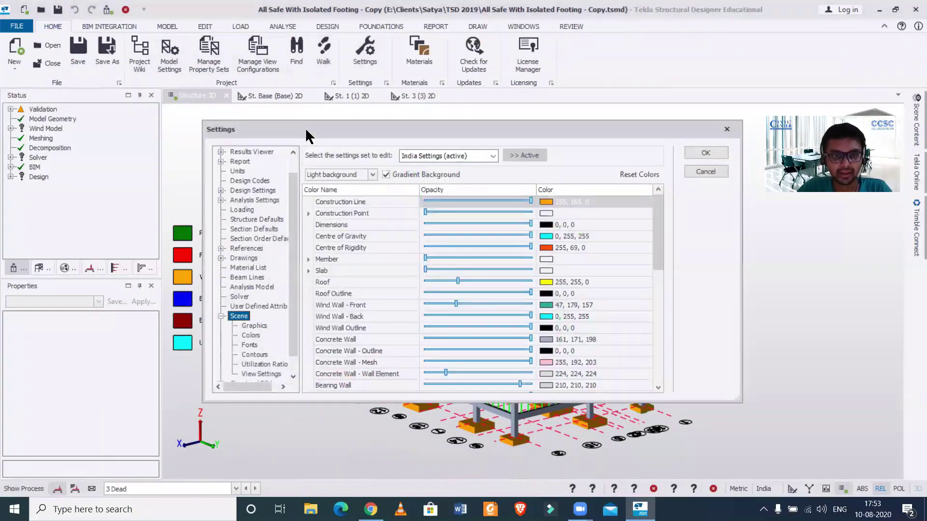
click(221, 316)
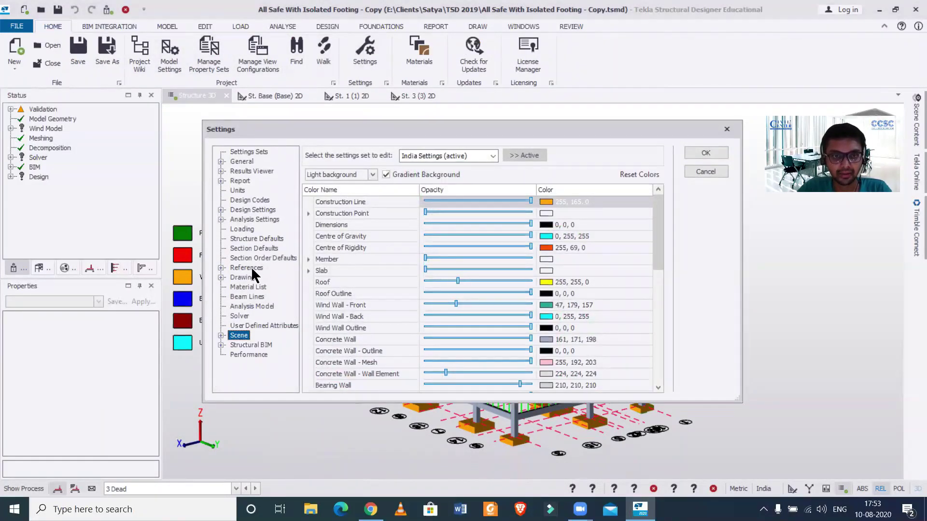
click(221, 336)
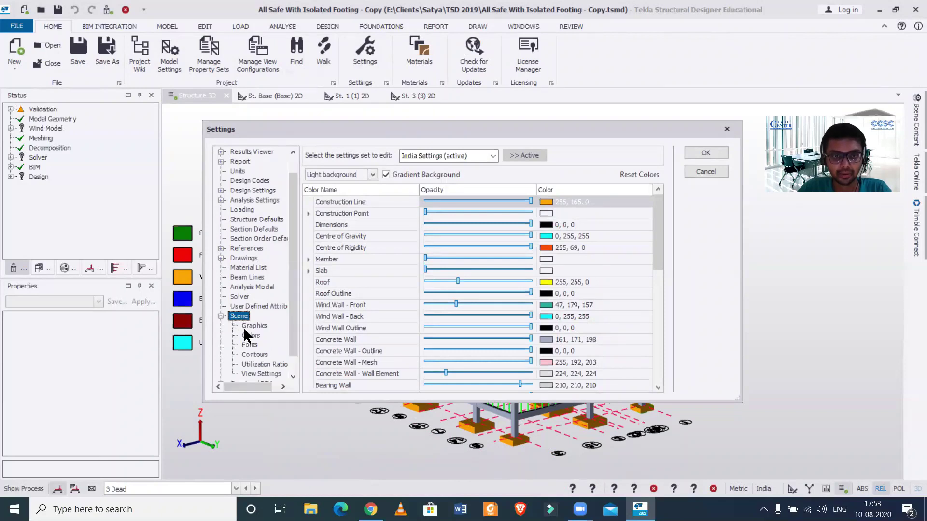
click(251, 336)
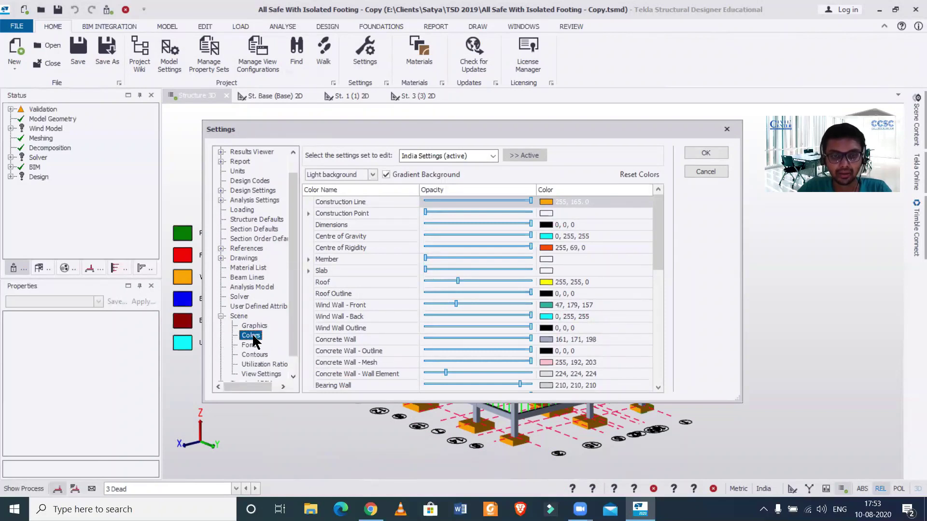
drag(299, 294, 294, 293)
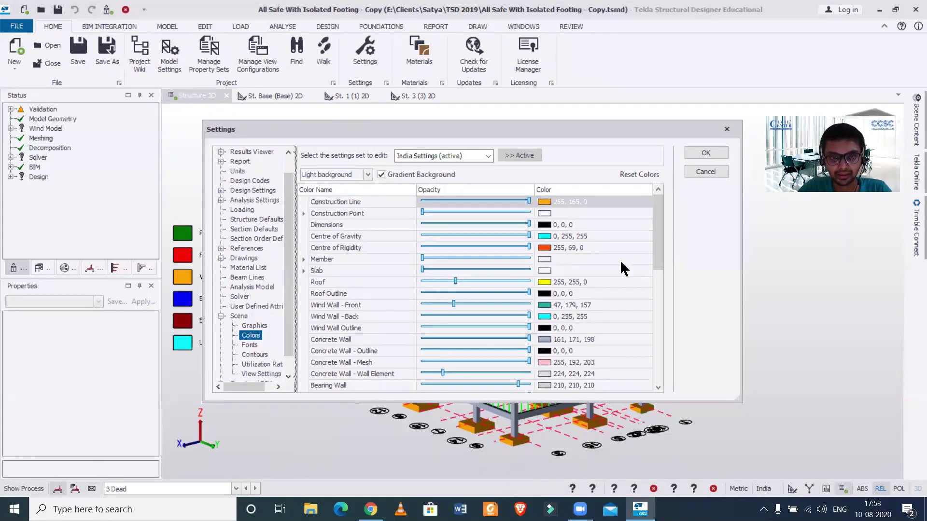
drag(658, 234, 638, 331)
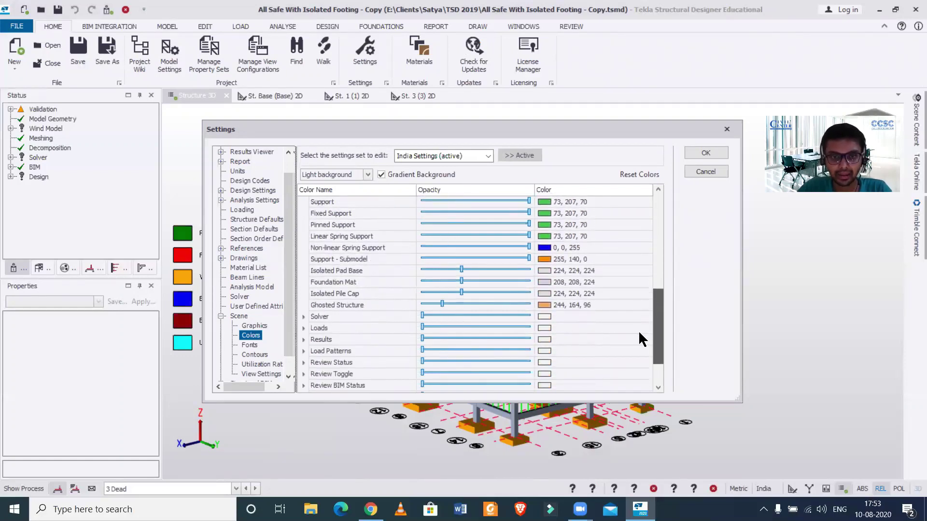
Under Loads, change the Member load colour to magenta (255, 0, 255)
click(307, 328)
click(304, 328)
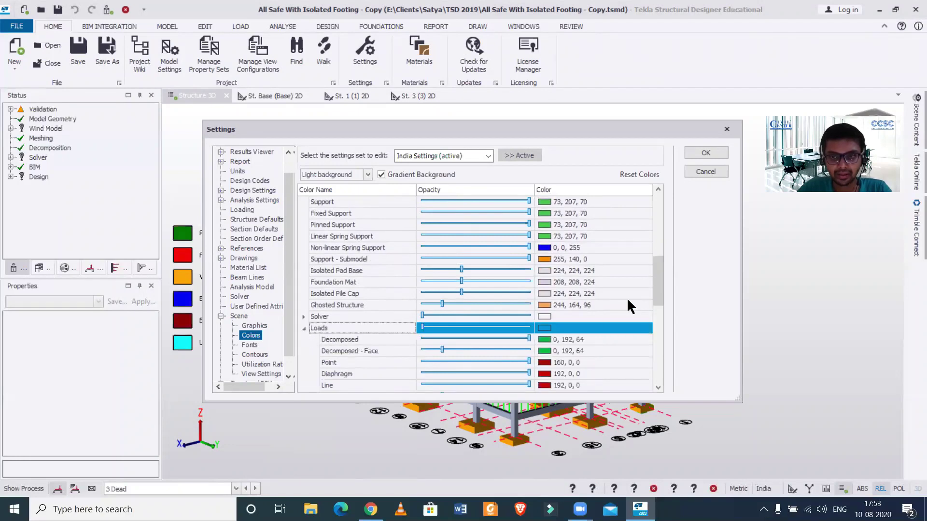
drag(651, 285, 651, 308)
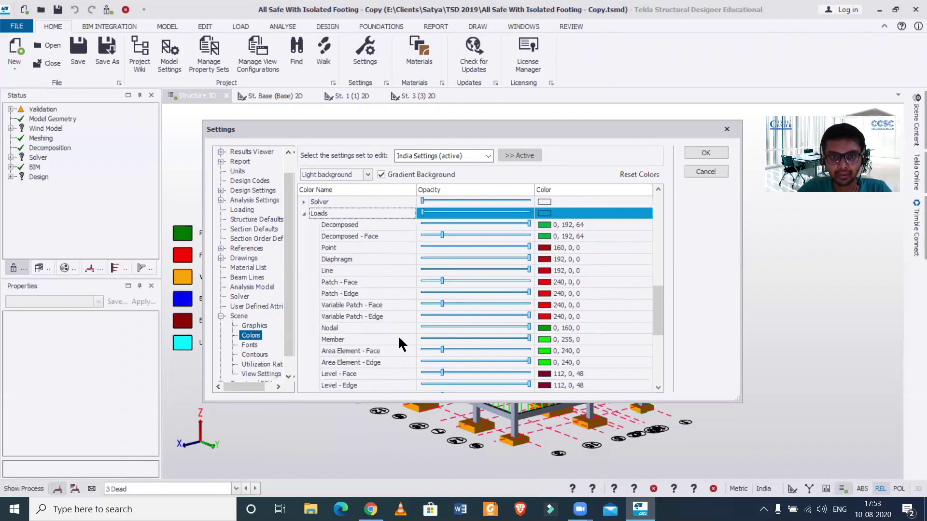
click(540, 336)
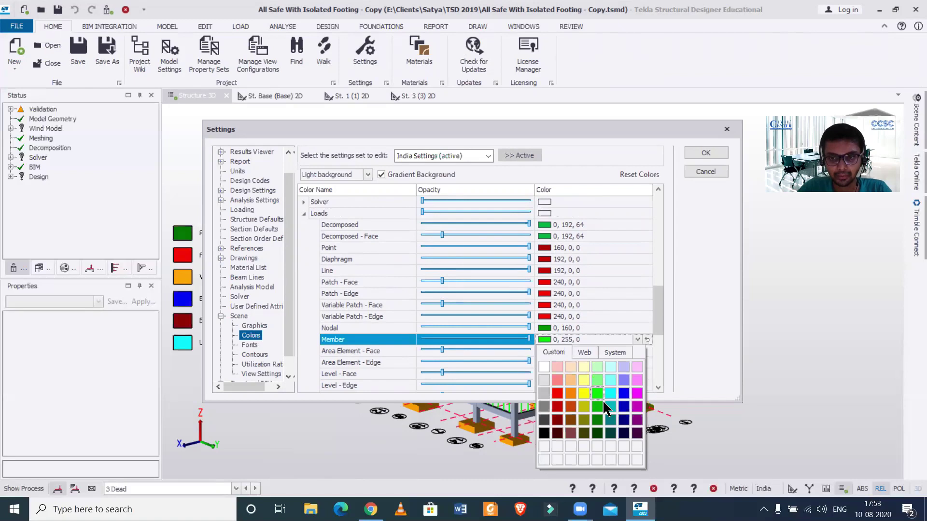
click(637, 393)
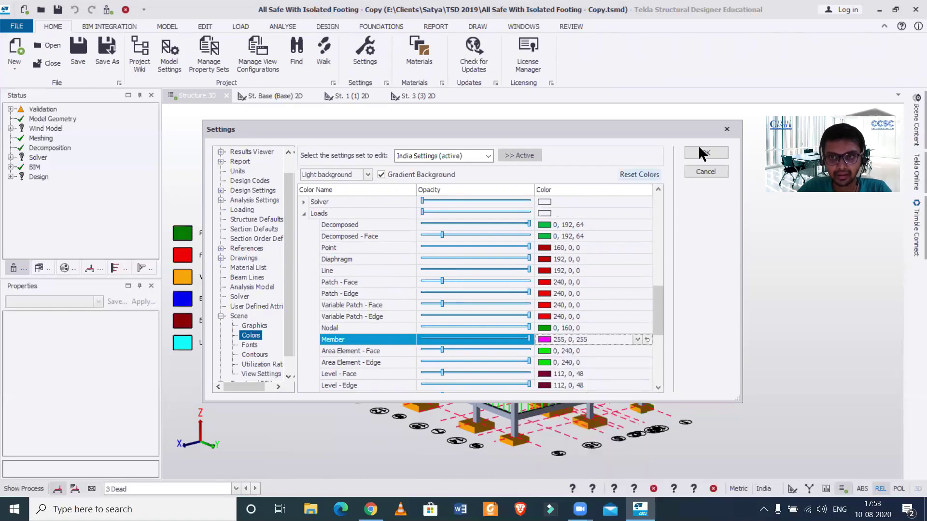
Confirm the Settings and orbit and pan the 3D view to inspect the magenta loads
click(702, 157)
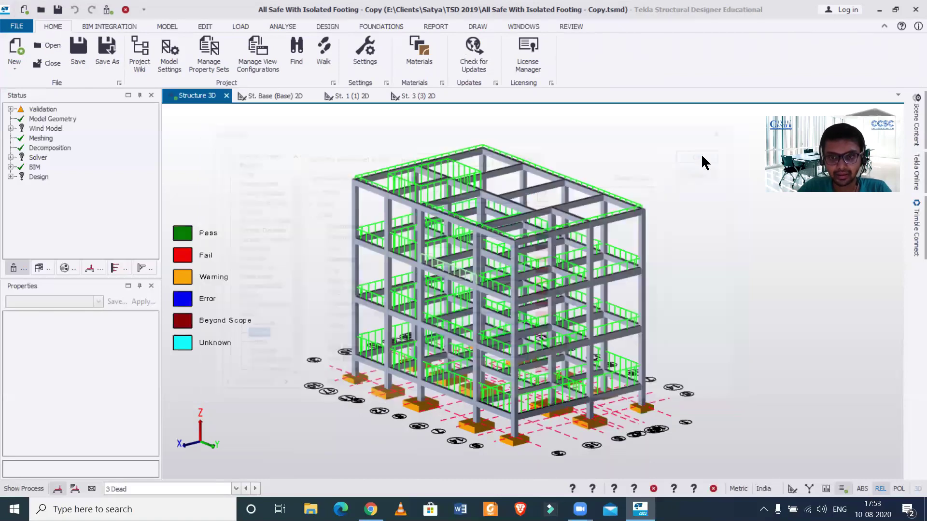
shift+middle_drag(700, 273, 661, 269)
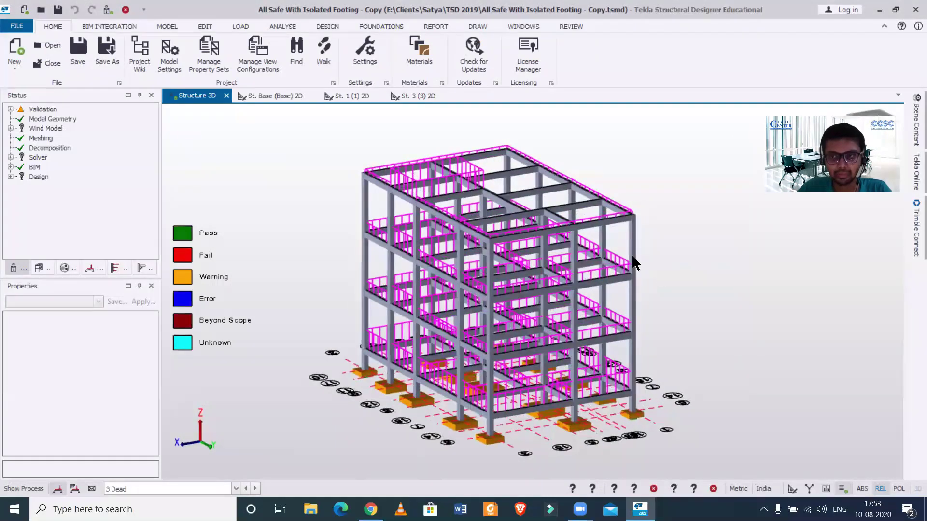
scroll(632, 255, up, 2)
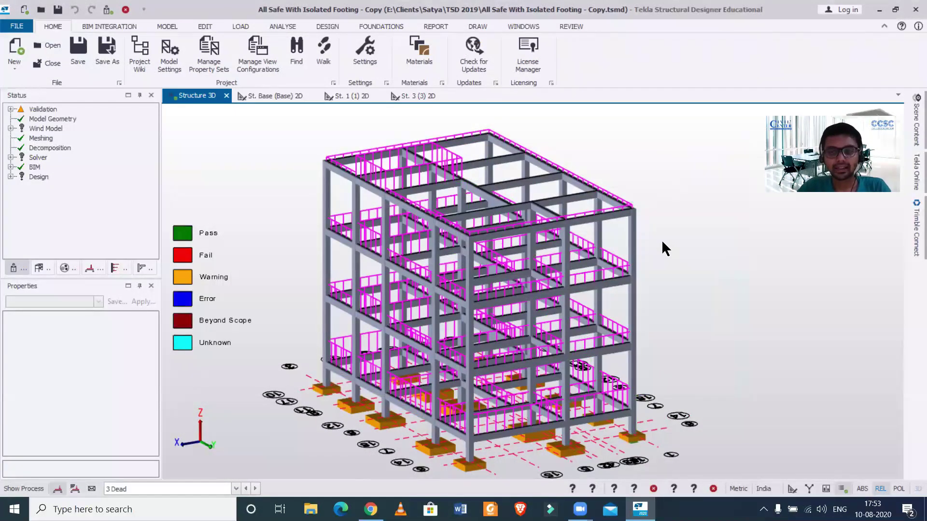
scroll(661, 240, down, 1)
scroll(662, 240, down, 1)
middle_drag(664, 240, 670, 265)
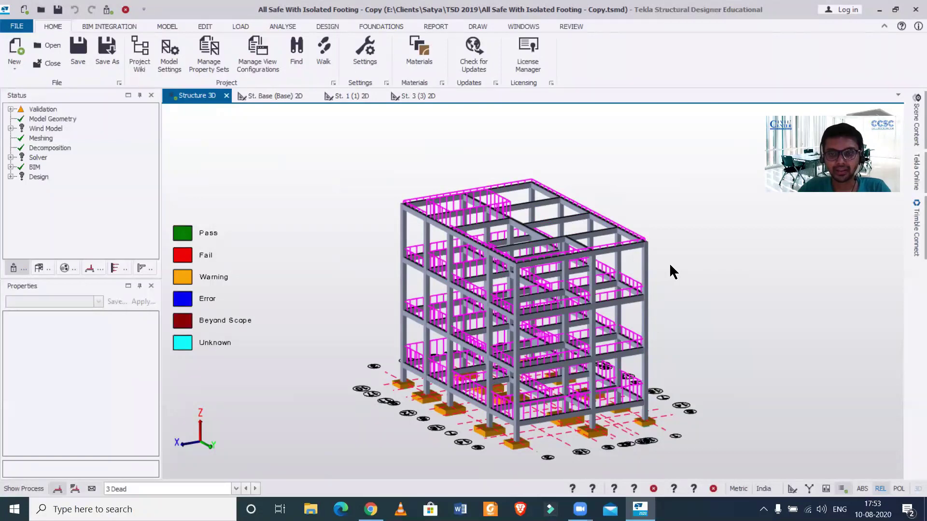
scroll(669, 263, up, 1)
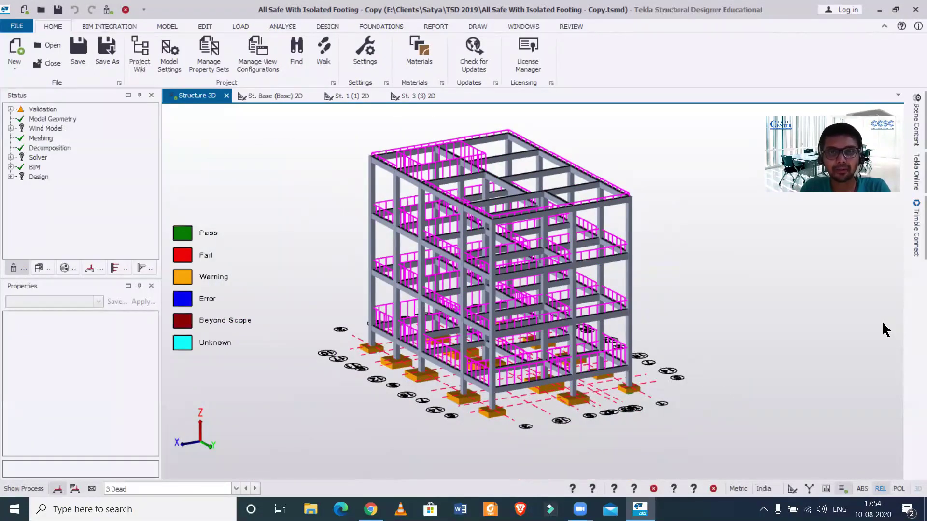